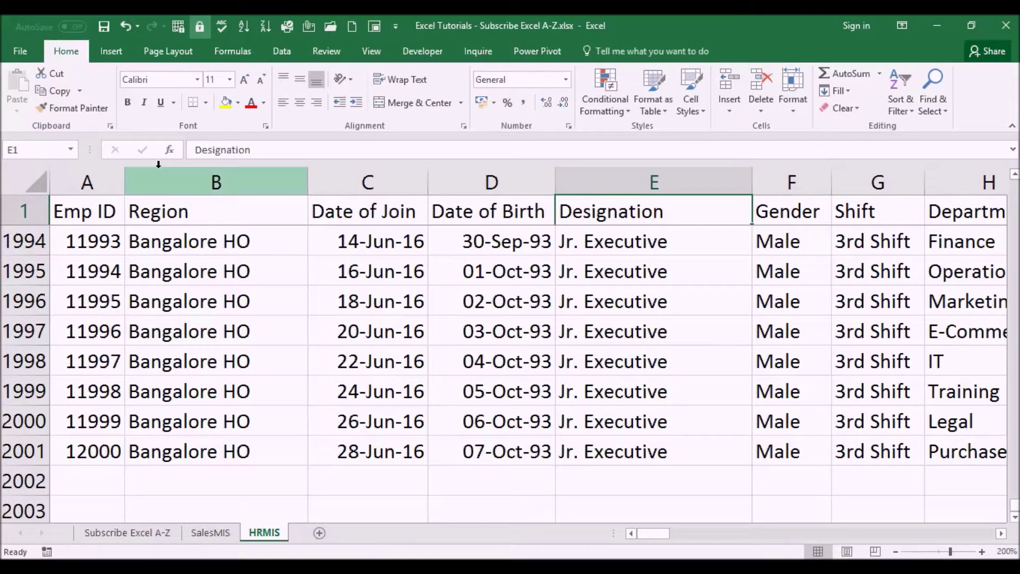
Select the whole HRMIS employee table, A1 through AF2001, starting from the Emp ID header
left_click(99, 203)
key("ctrl+Home")
left_click(99, 204)
left_click(177, 205)
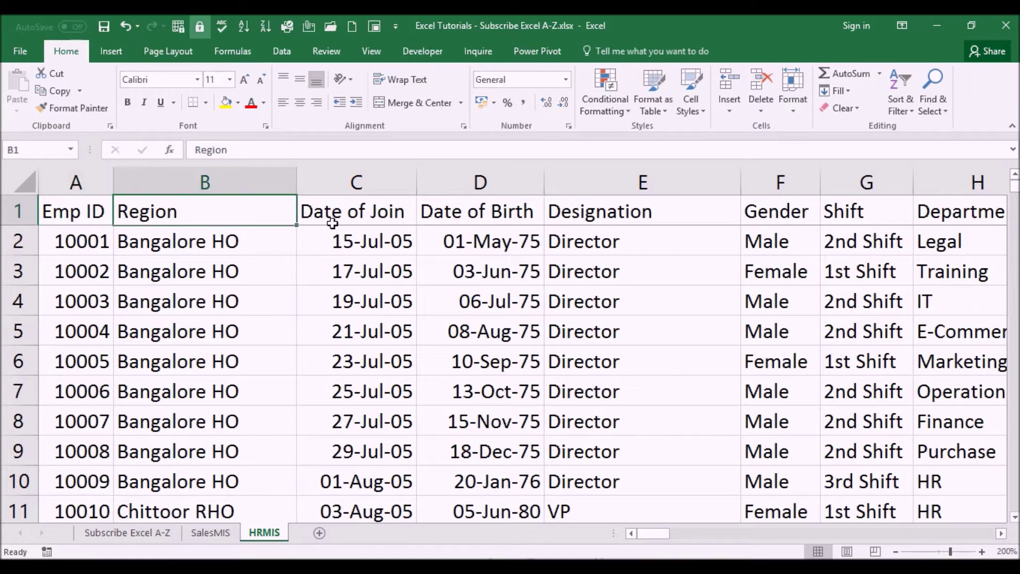
left_click(378, 217)
left_click(463, 216)
key("Home")
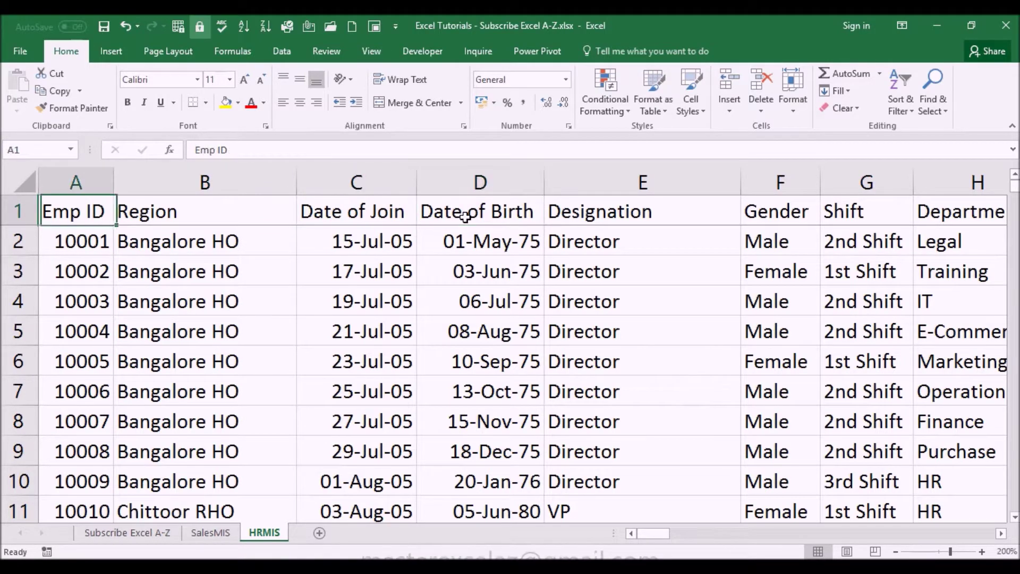
key("ctrl+shift+Right")
key("ctrl+shift+Down")
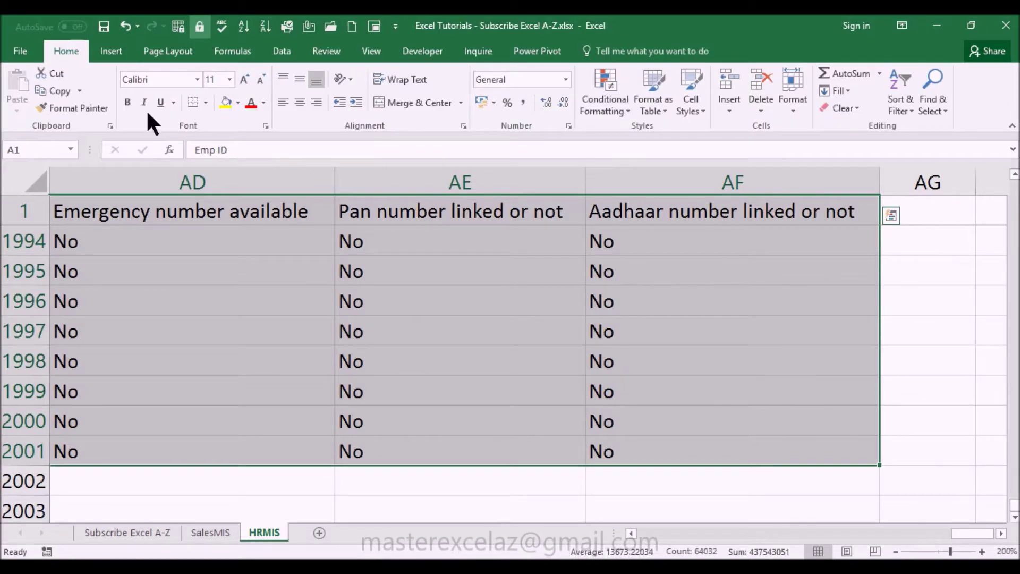
left_click(107, 52)
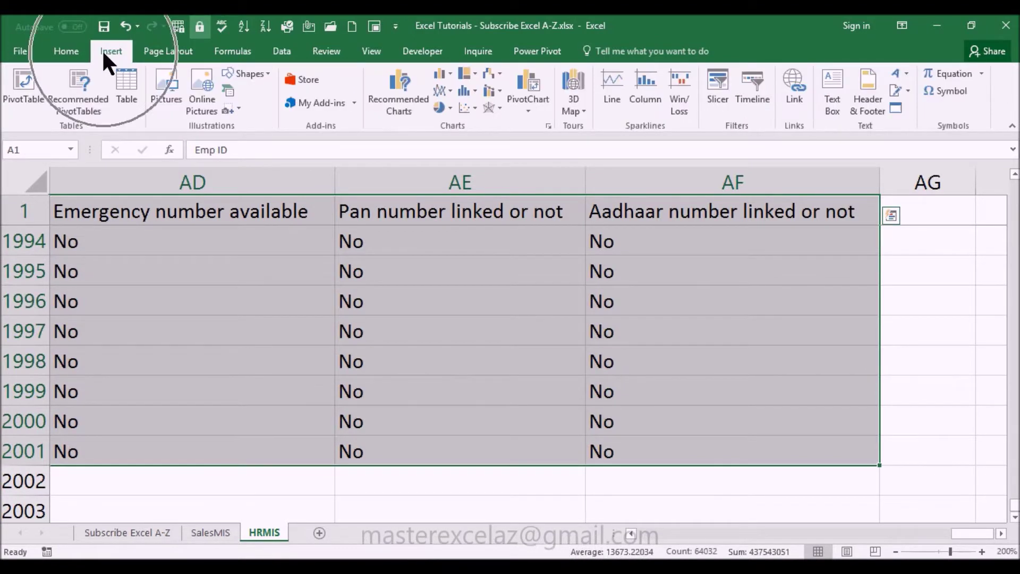
Create a pivot table from HRMIS!$A$1:$AF$2001 on a new worksheet, adding the data to the Data Model
key("ctrl+q")
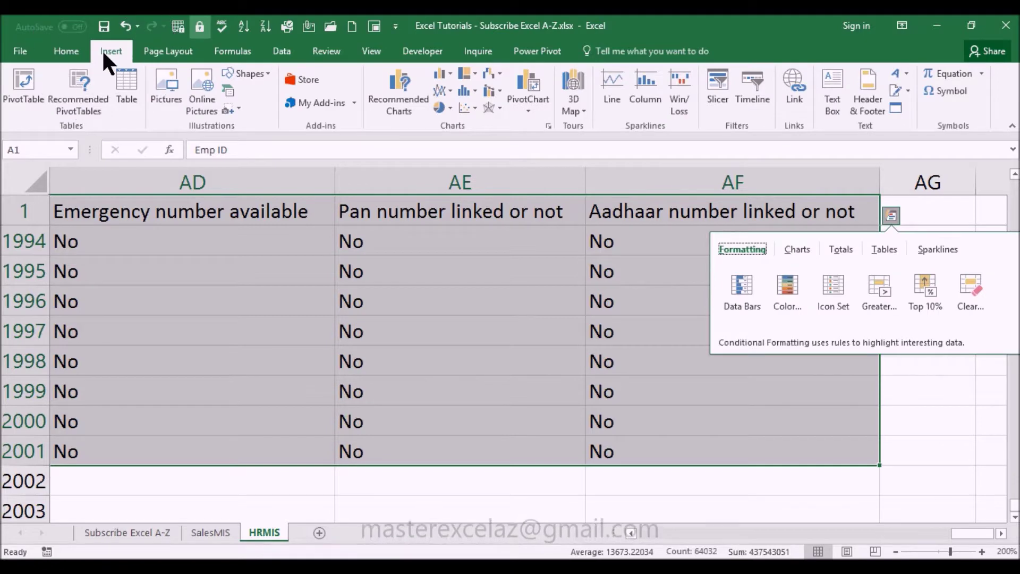
left_click(29, 95)
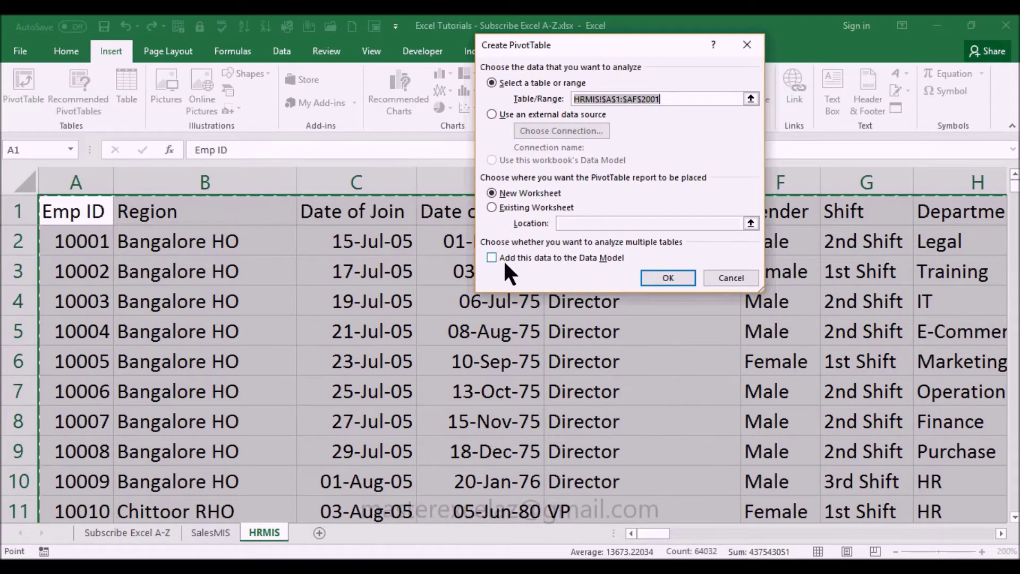
left_click_drag(505, 261, 625, 265)
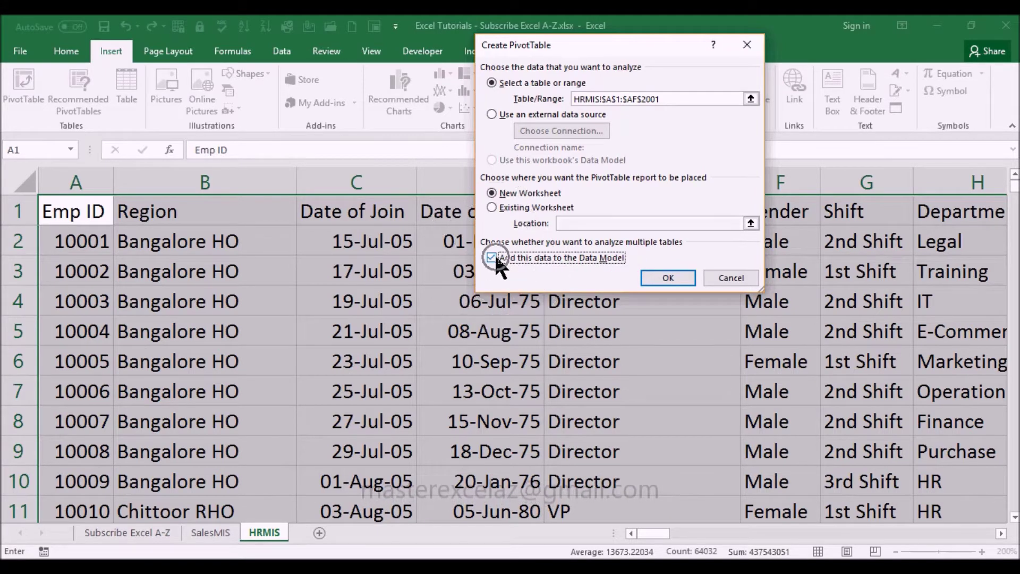
left_click(681, 277)
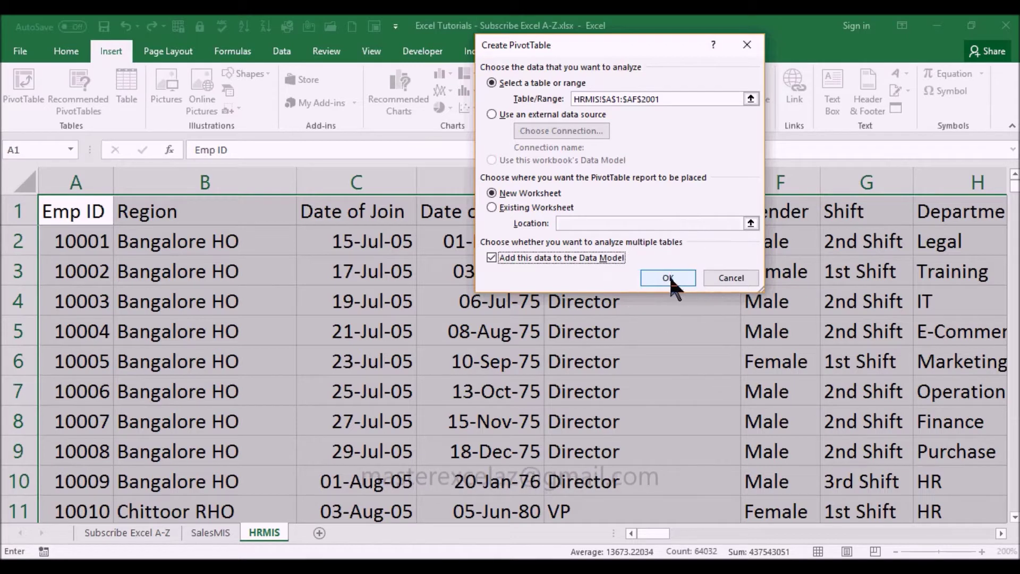
left_click(668, 275)
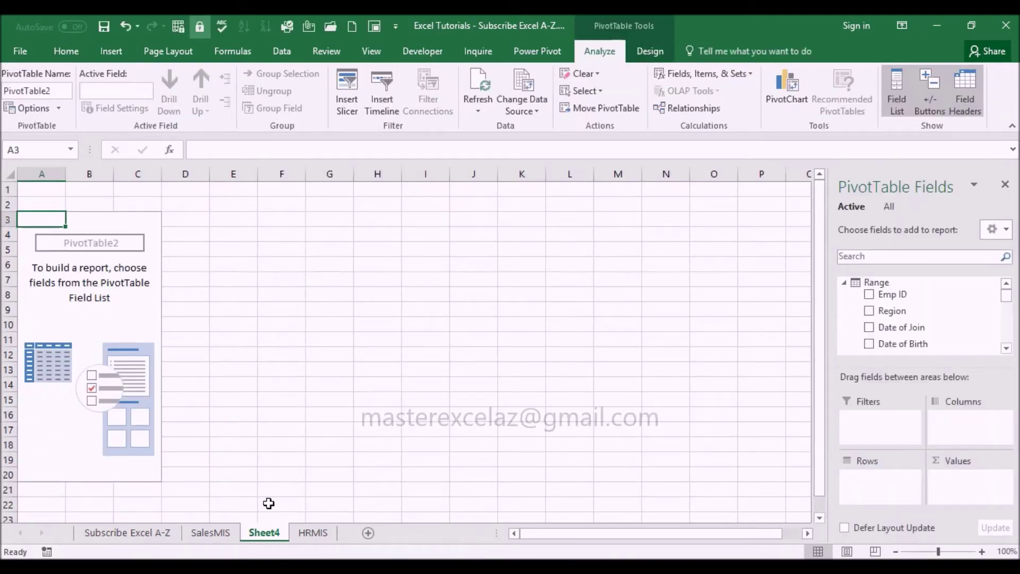
mouse_move(924, 294)
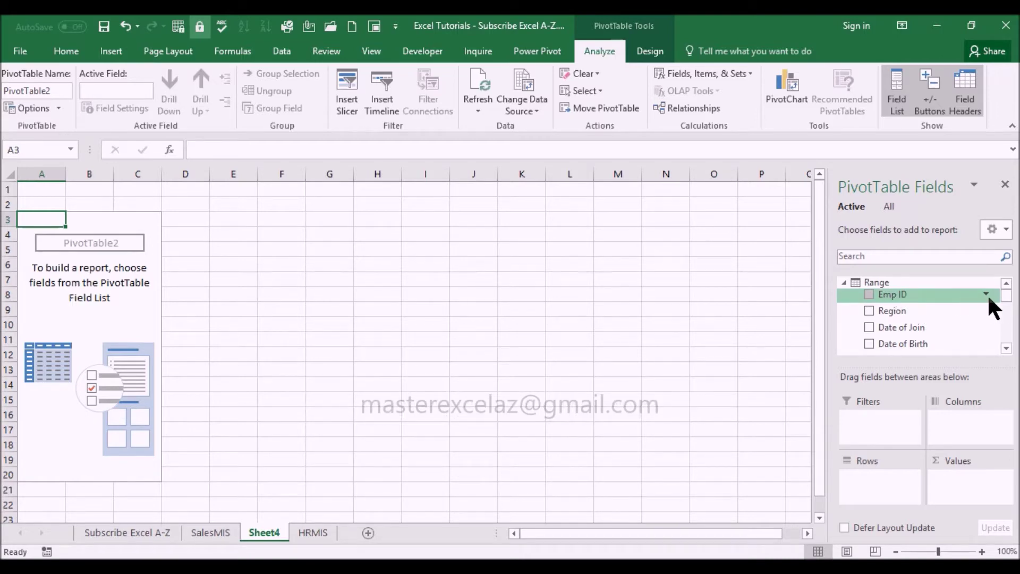
Lay out the pivot with Designation in Rows, Gender in Columns and Emp ID in Values
left_click_drag(1006, 297, 1006, 308)
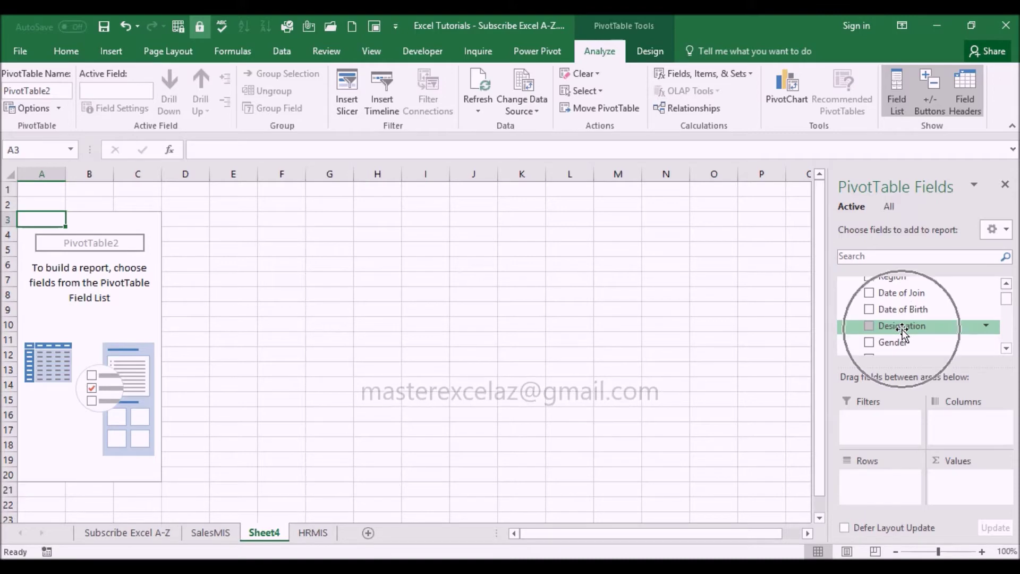
left_click_drag(901, 329, 869, 480)
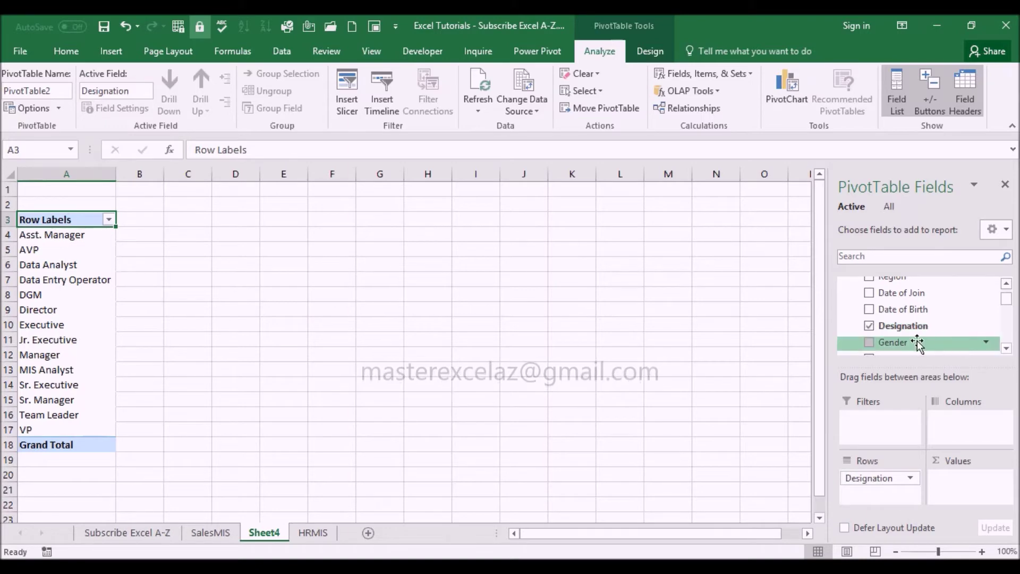
mouse_move(903, 343)
left_mouse_down()
mouse_move(957, 431)
mouse_move(960, 422)
left_mouse_up()
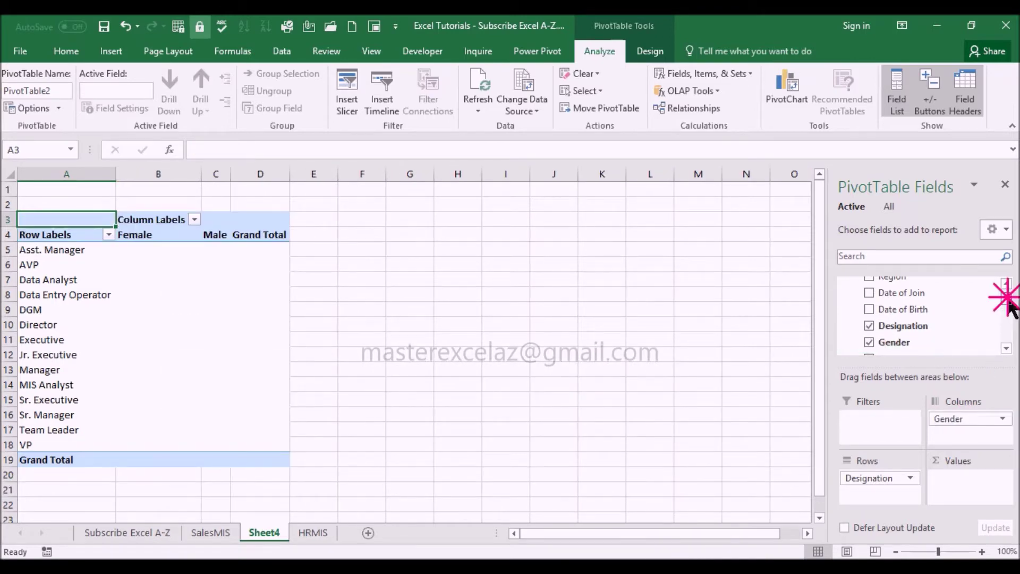
left_click_drag(1008, 306, 1005, 285)
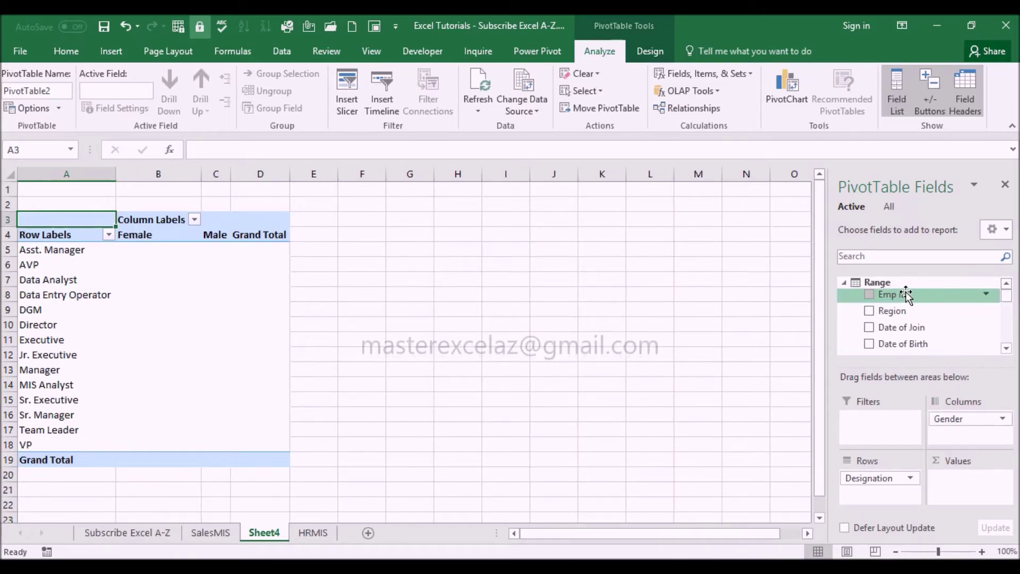
left_click_drag(906, 295, 955, 467)
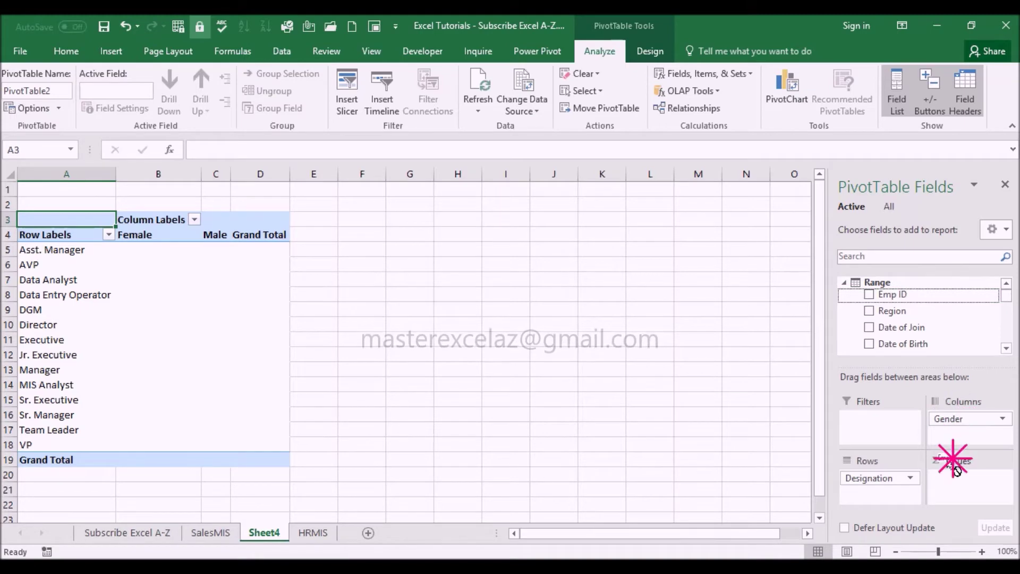
left_click_drag(954, 469, 953, 478)
left_click(953, 479)
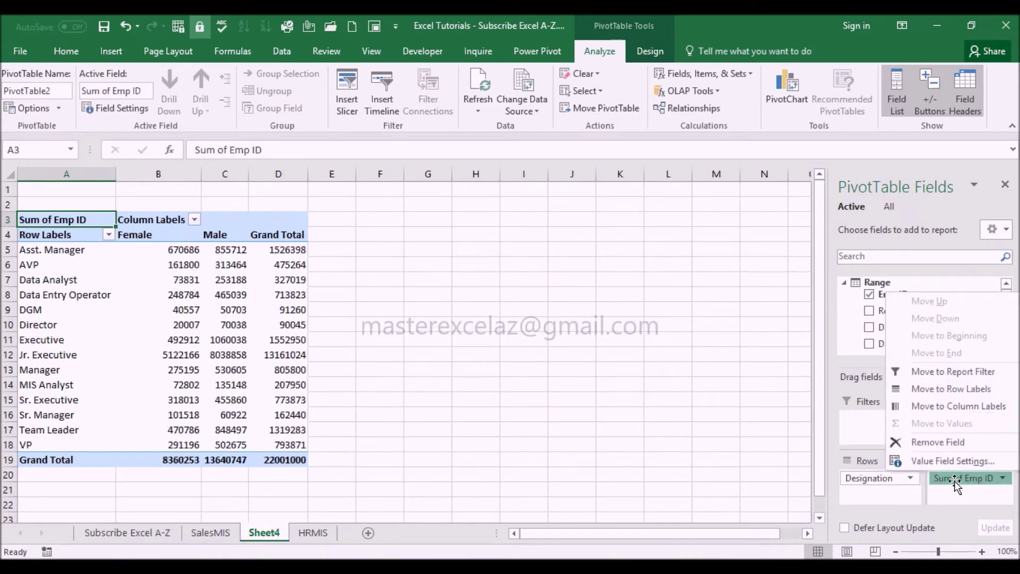
left_click(951, 462)
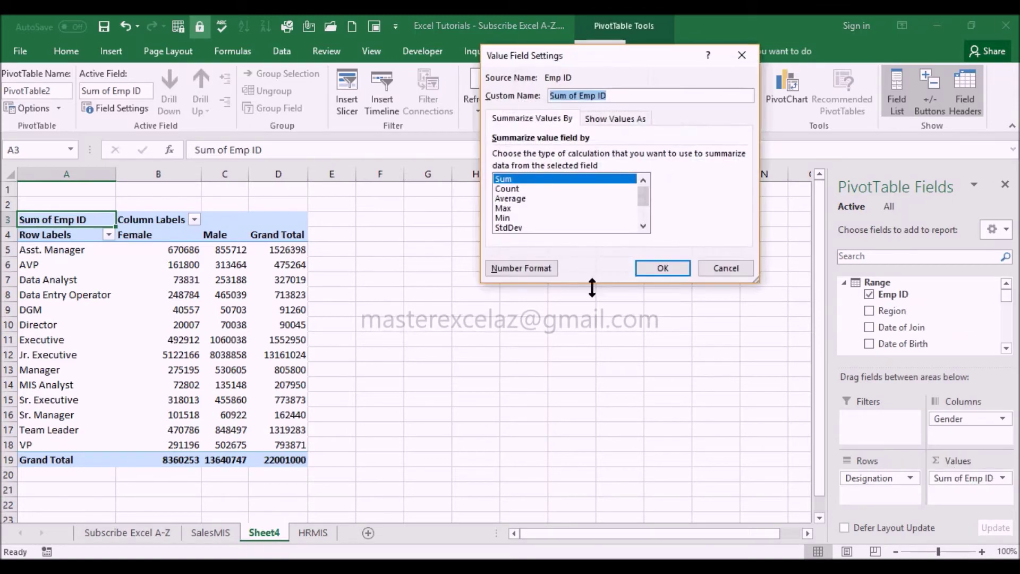
Summarize Emp ID as Count, giving 759 female and 1241 male out of 2000
left_click(509, 191)
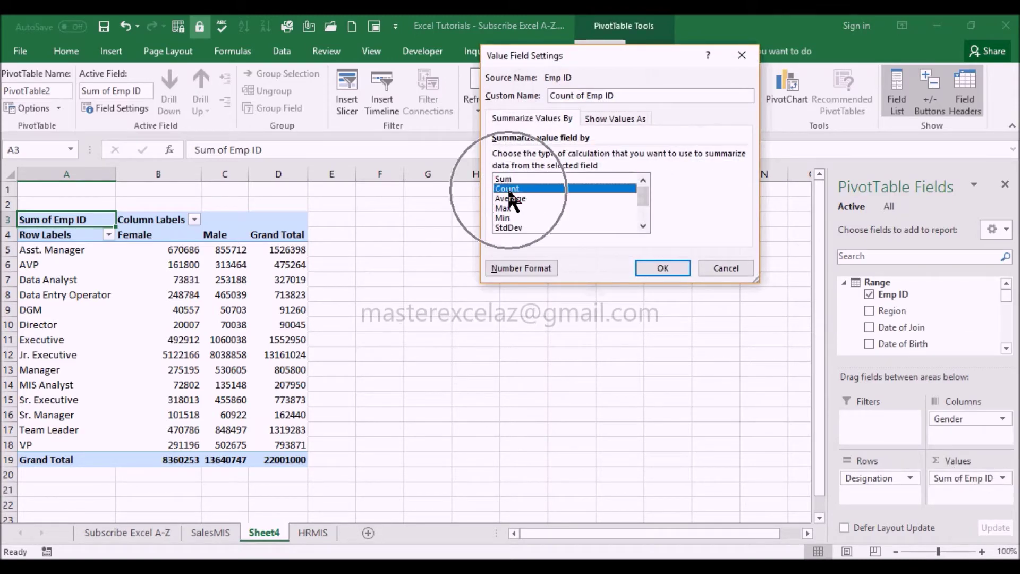
left_click(656, 269)
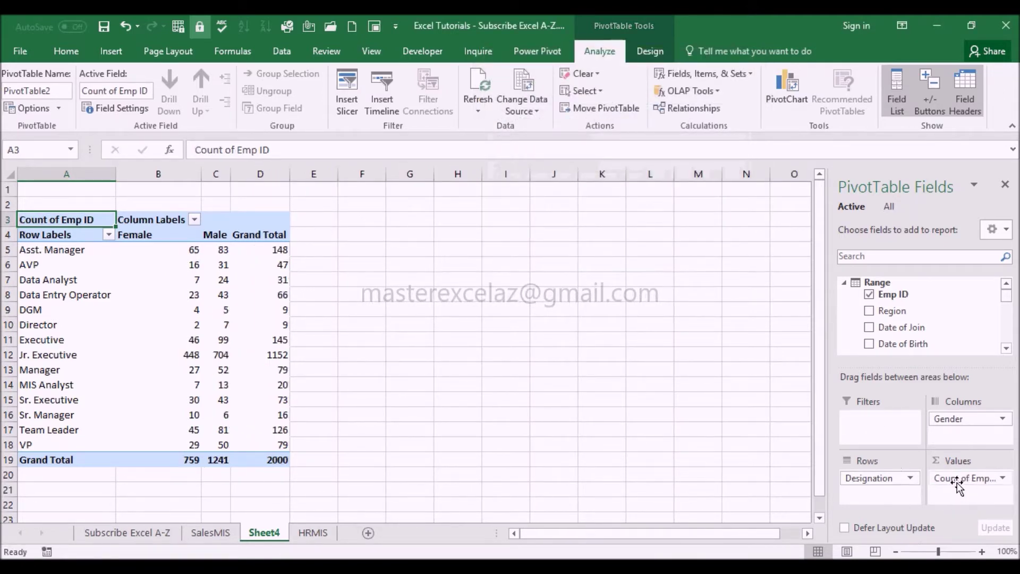
left_click(134, 235)
left_click(212, 252)
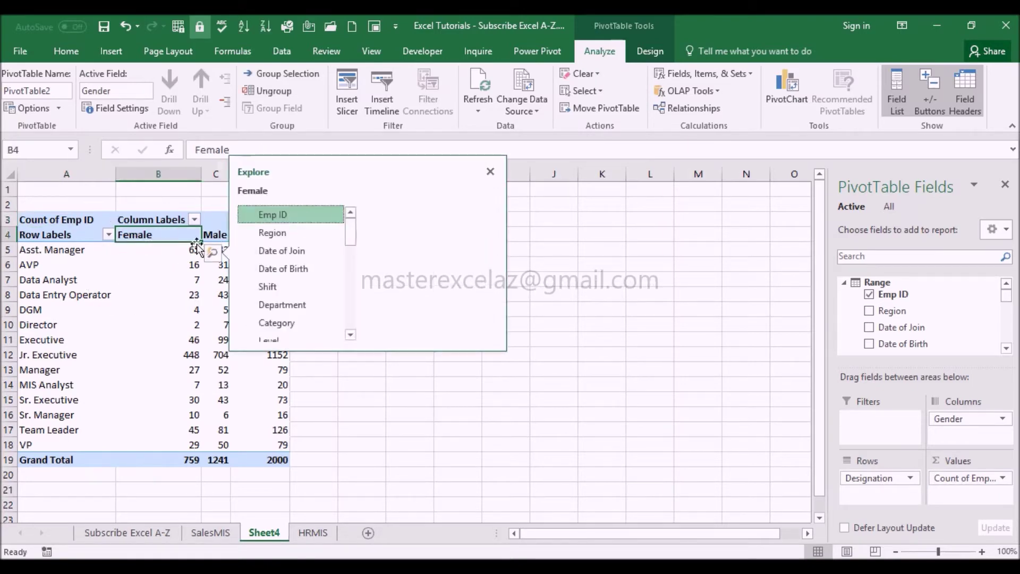
left_click(216, 235)
left_click(242, 252)
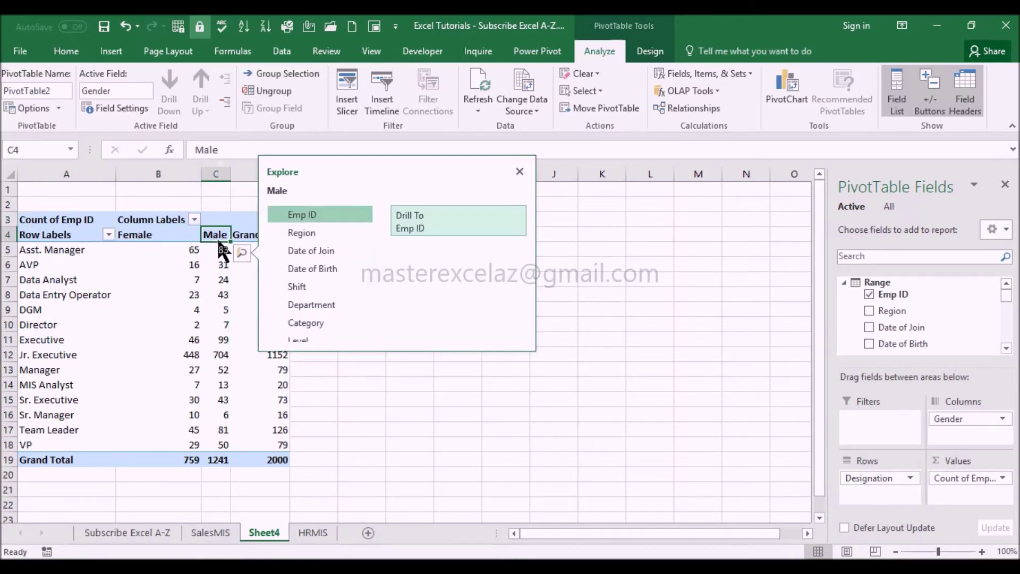
key("Escape")
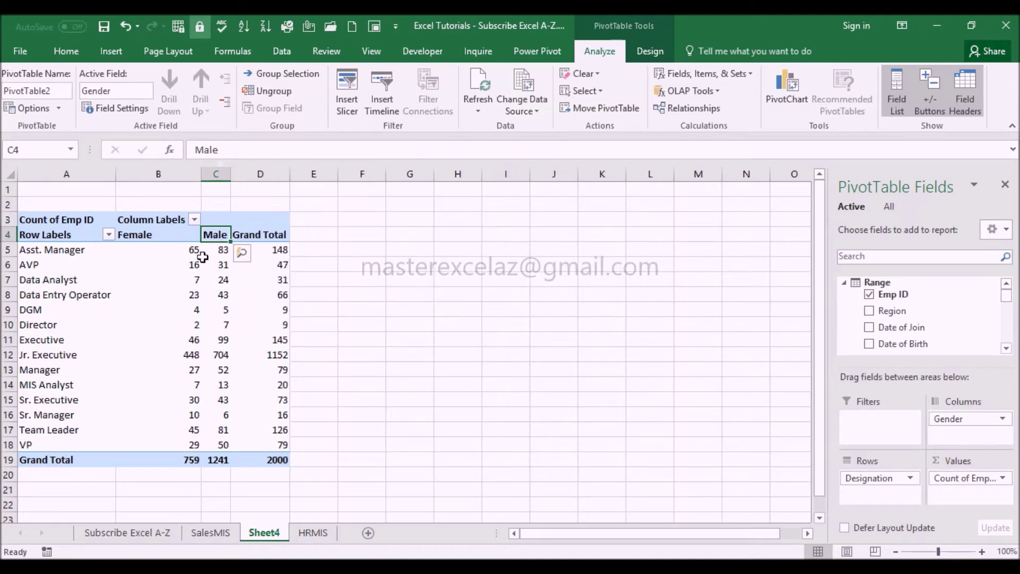
left_click(189, 459)
left_click(225, 459)
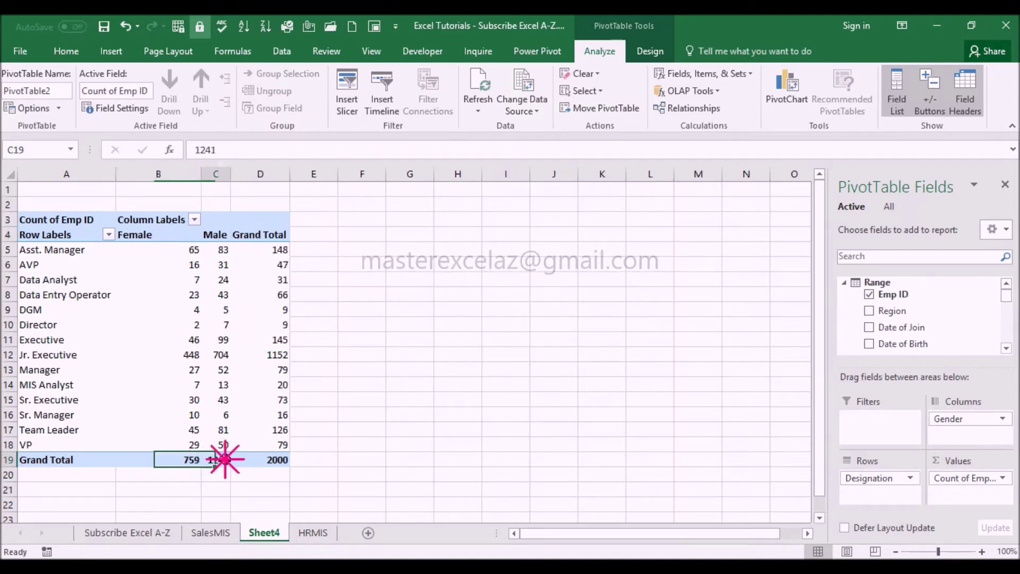
left_click(264, 459)
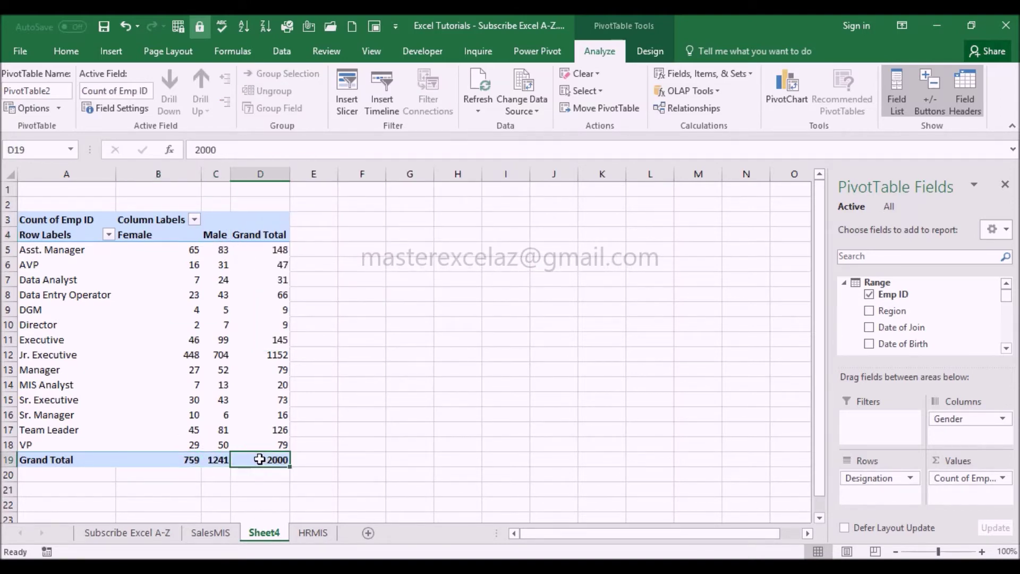
left_click(50, 247)
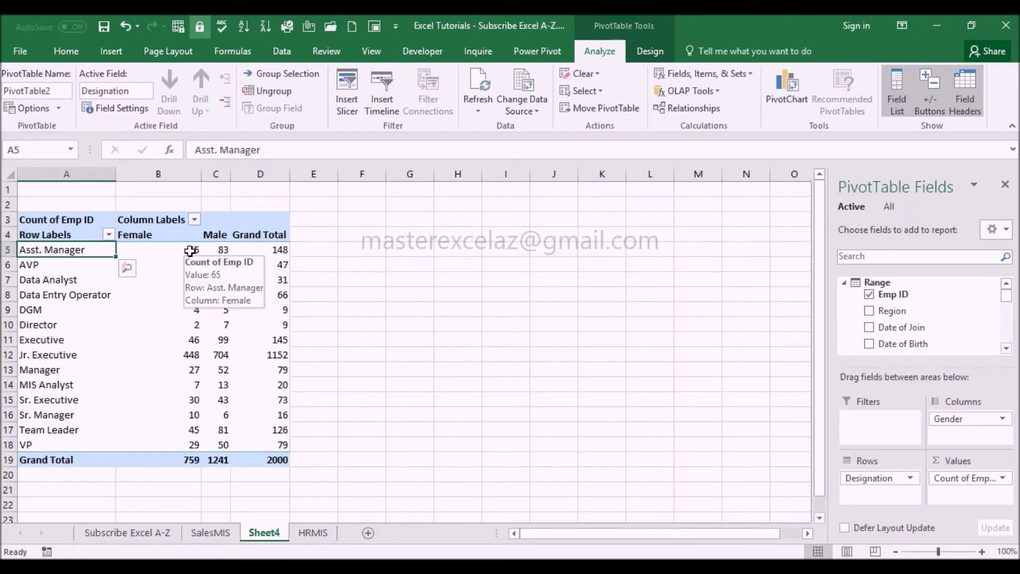
left_click(190, 250)
Sort designations by Female count largest to smallest, Jr. Executive (448) down to Director (2)
right_click(190, 251)
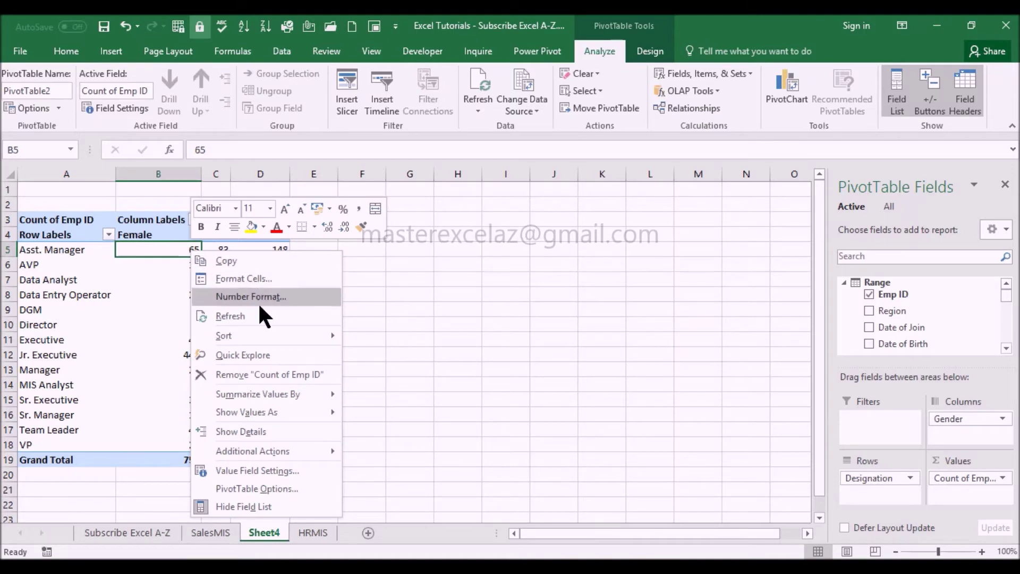
mouse_move(239, 336)
left_click(392, 351)
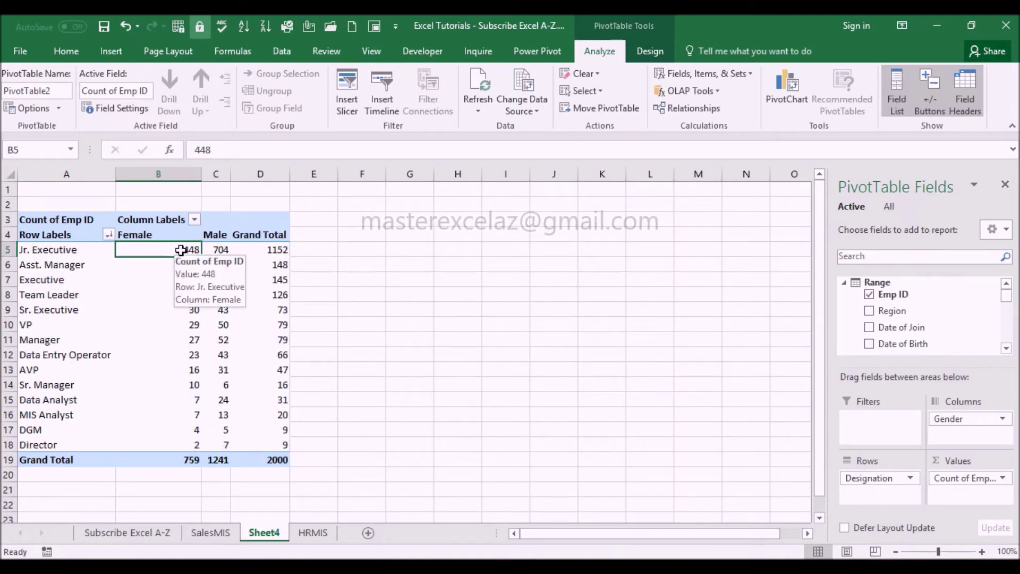
left_click(195, 444)
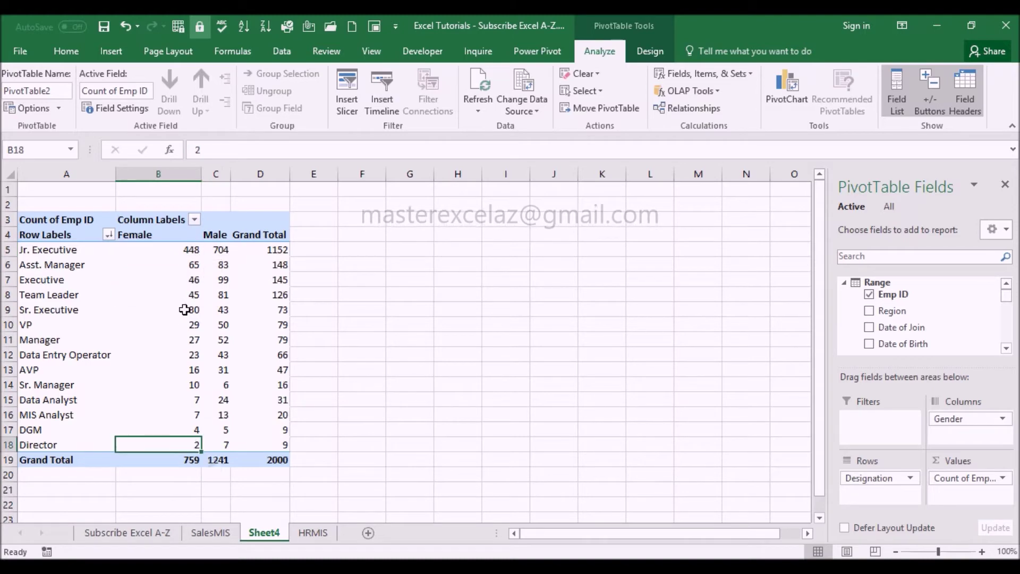
left_click(187, 256)
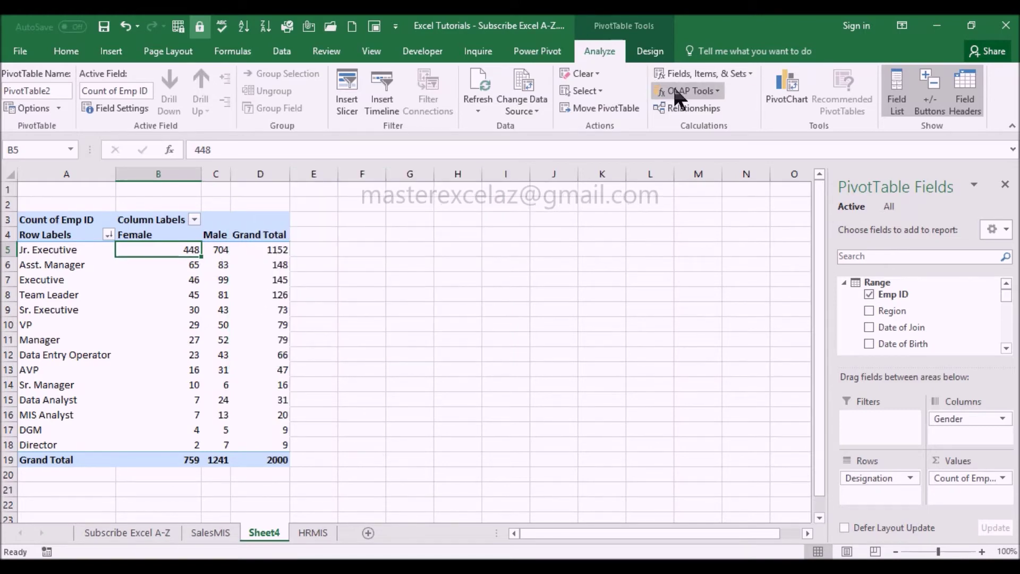
Convert the Sheet4 pivot table to CUBEMEMBER and CUBEVALUE formulas using OLAP Tools
left_click(690, 91)
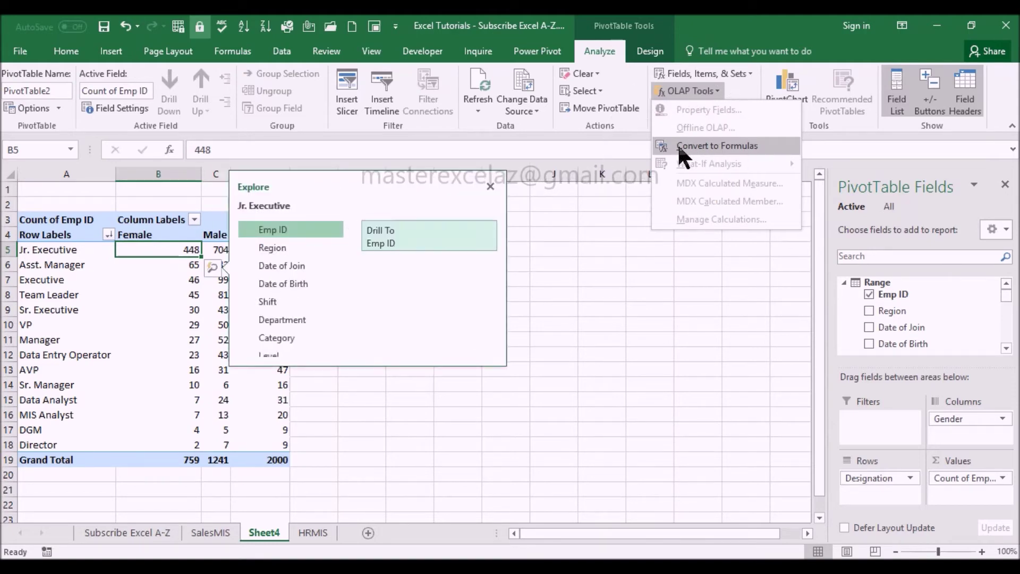
left_click(696, 146)
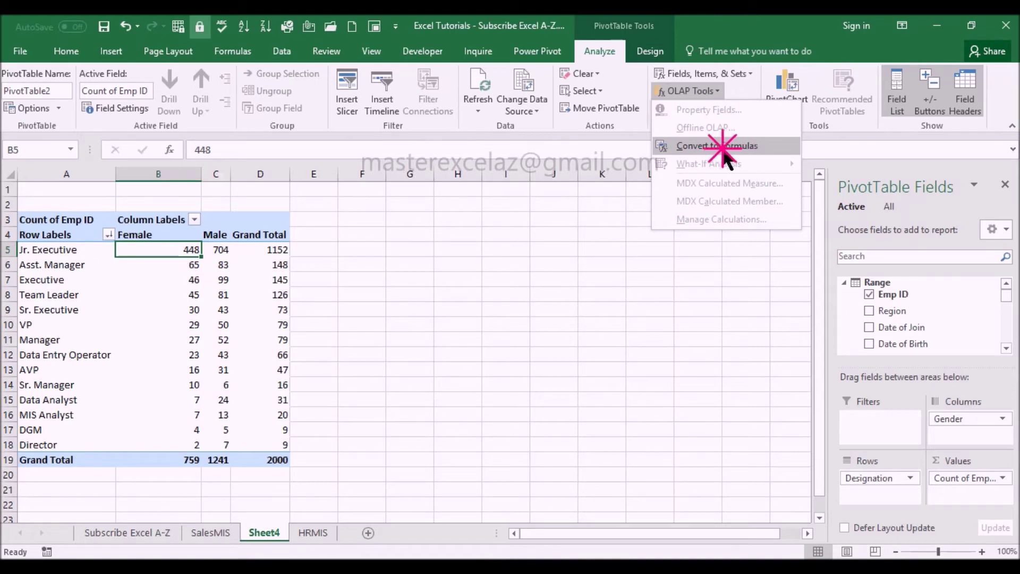
left_click(683, 157)
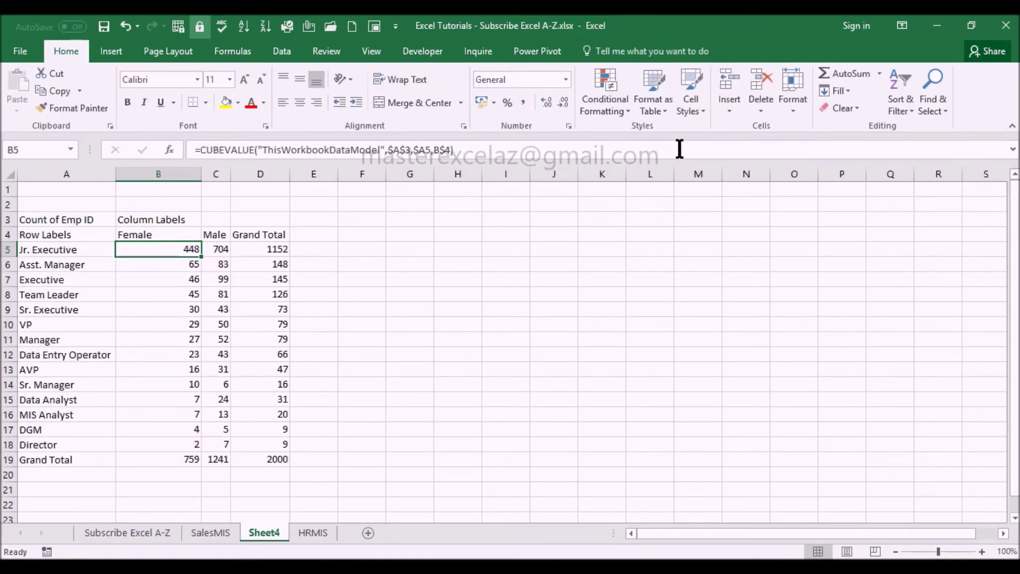
left_click(89, 249)
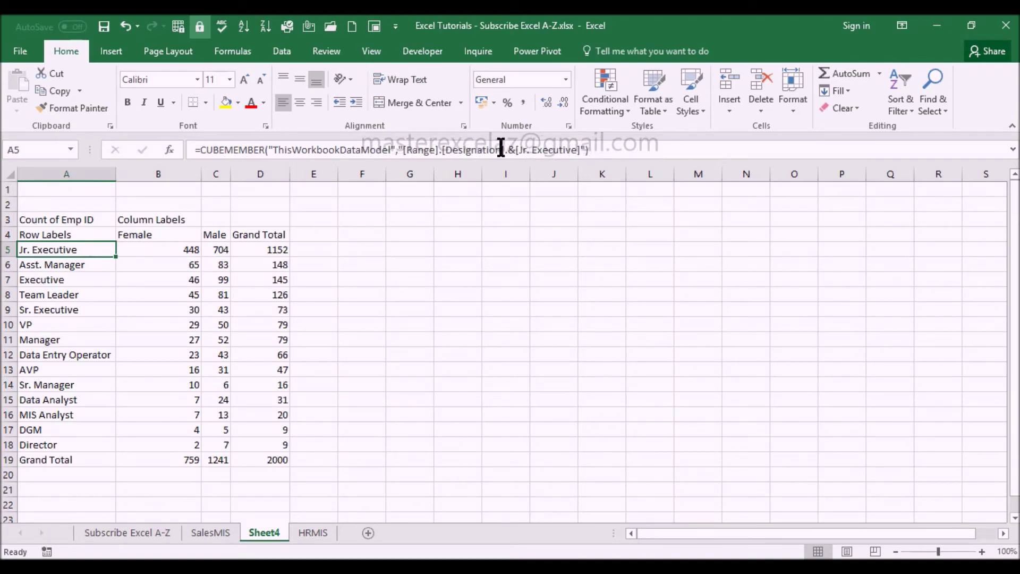
left_click_drag(610, 154, 395, 141)
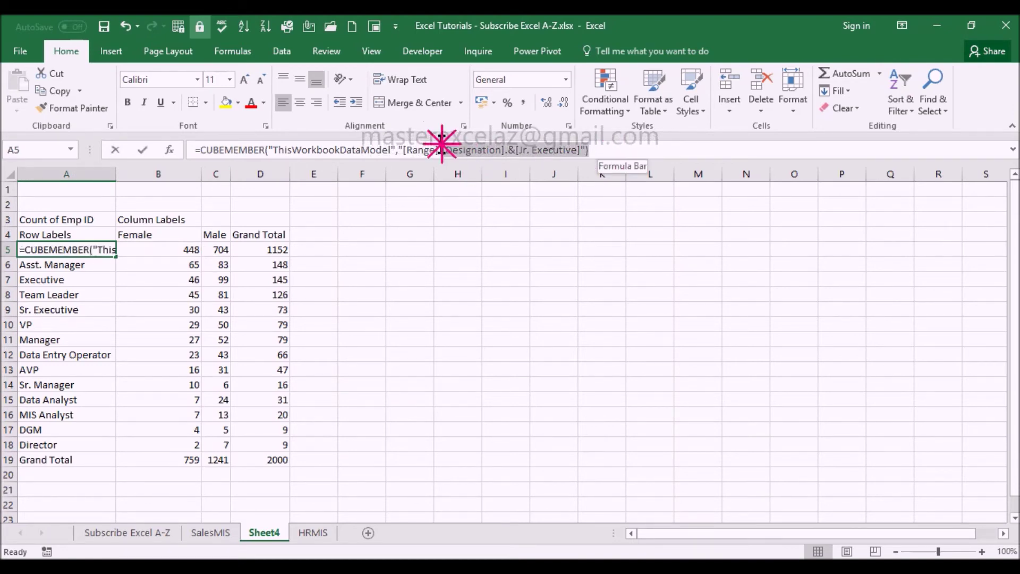
left_click_drag(396, 141, 193, 150)
left_click(201, 148)
left_click(201, 150)
left_click_drag(200, 150, 599, 149)
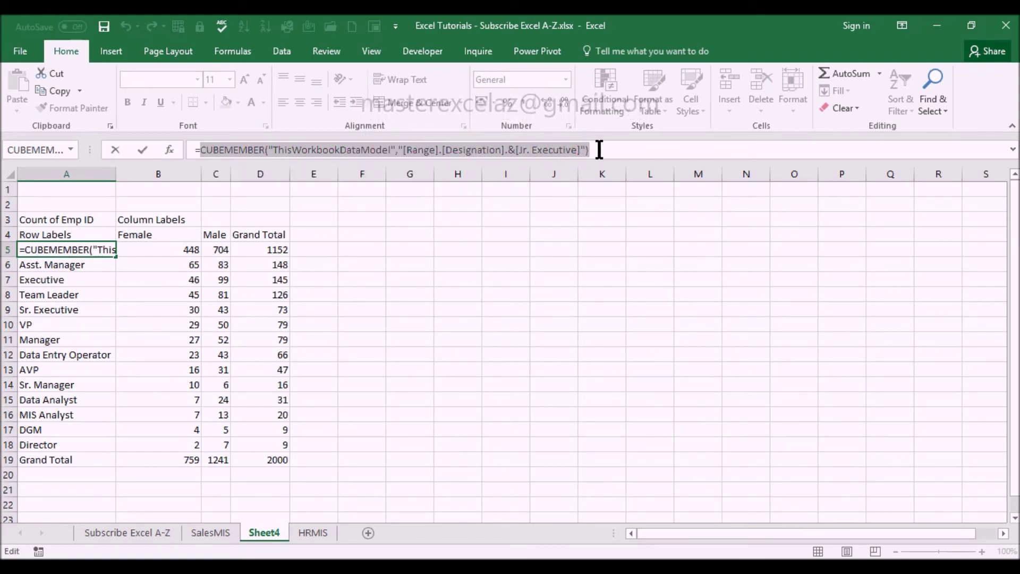
key("Escape")
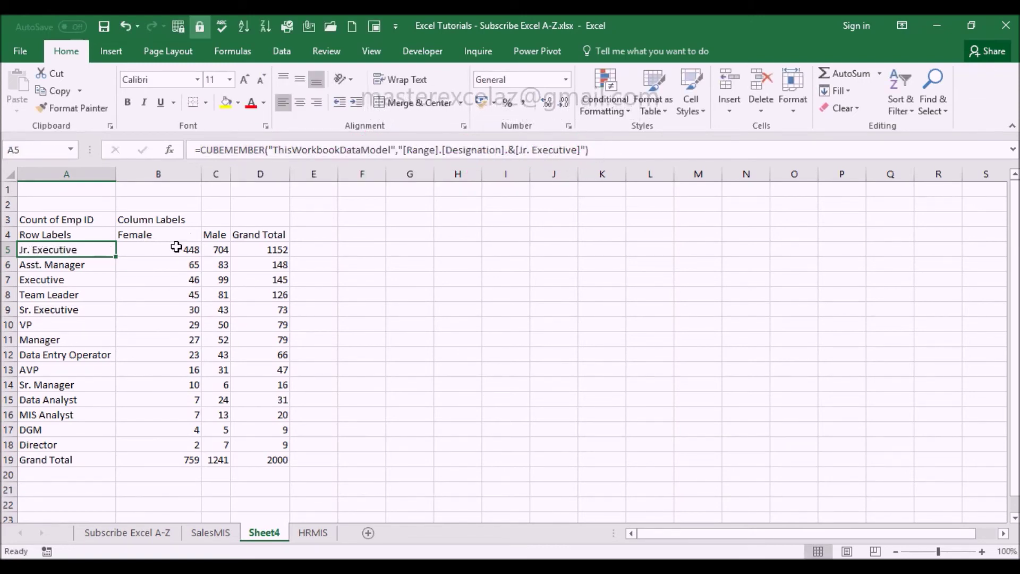
left_click(175, 247)
left_click_drag(202, 150, 460, 151)
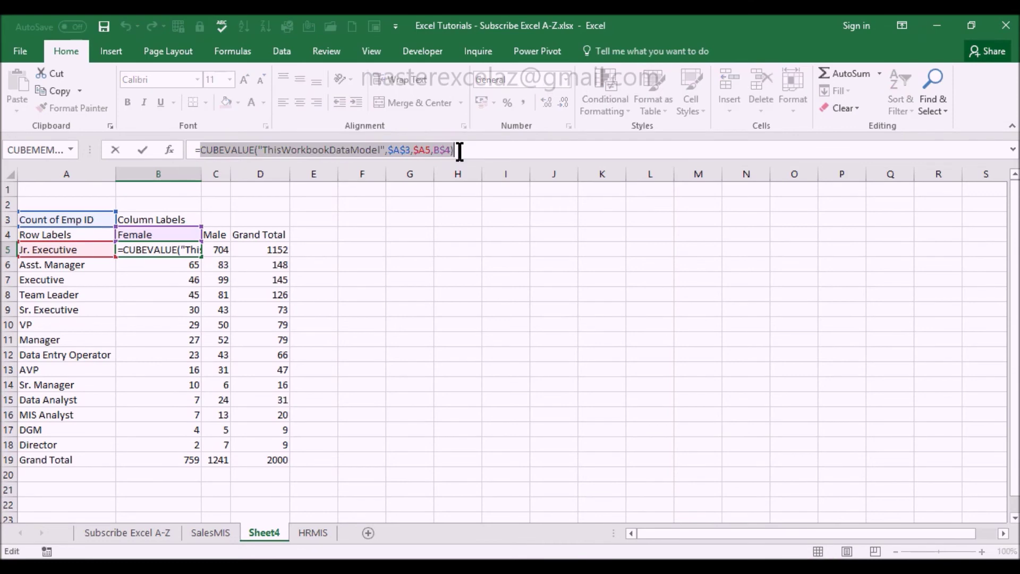
key("Escape")
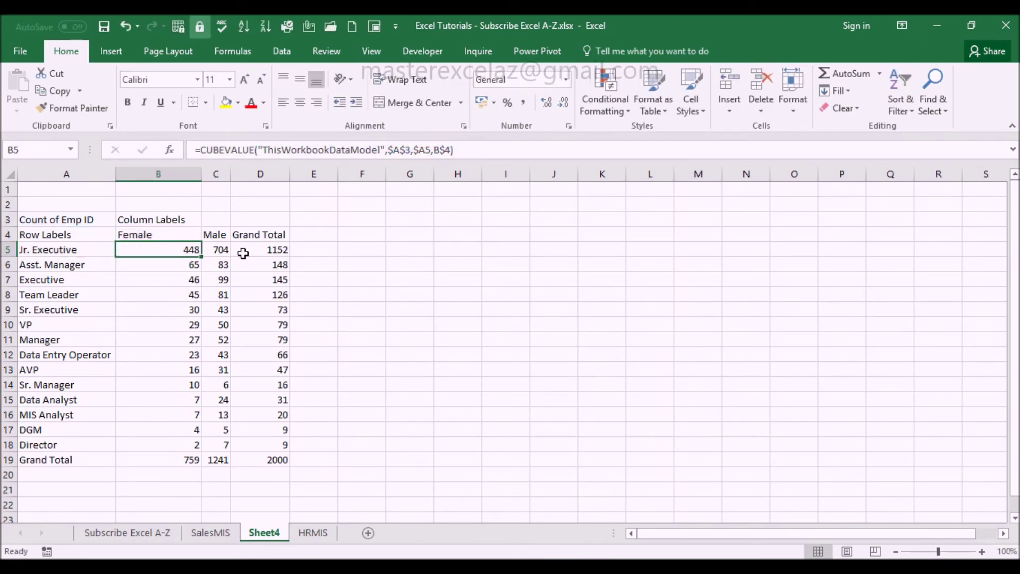
left_click(214, 252)
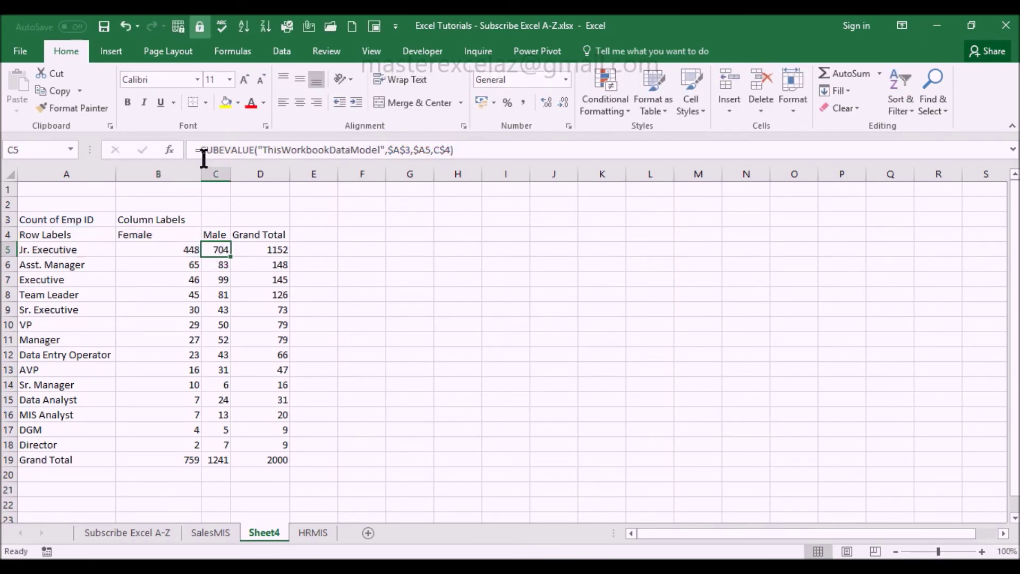
left_click_drag(202, 150, 362, 150)
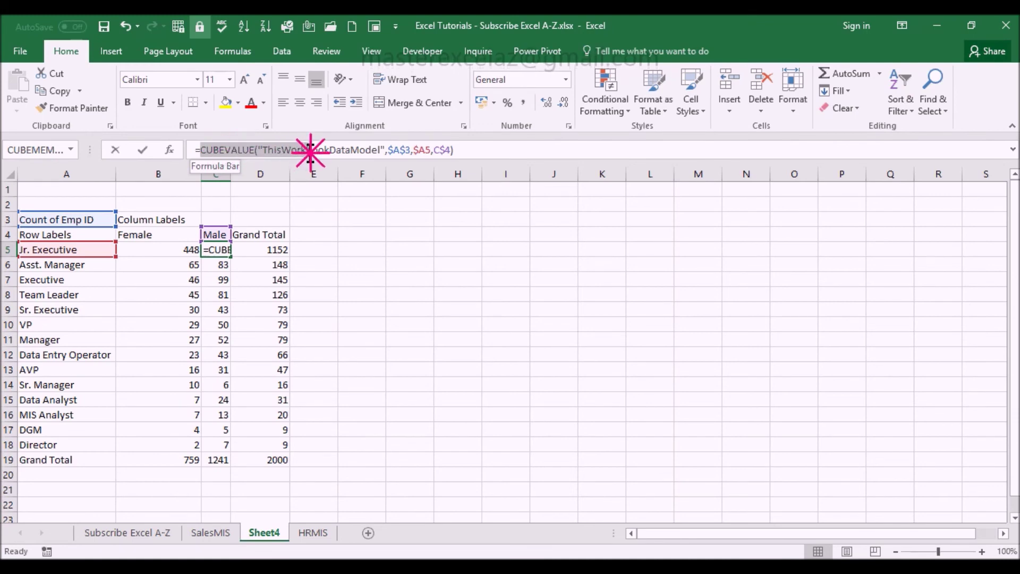
left_click_drag(363, 149, 455, 149)
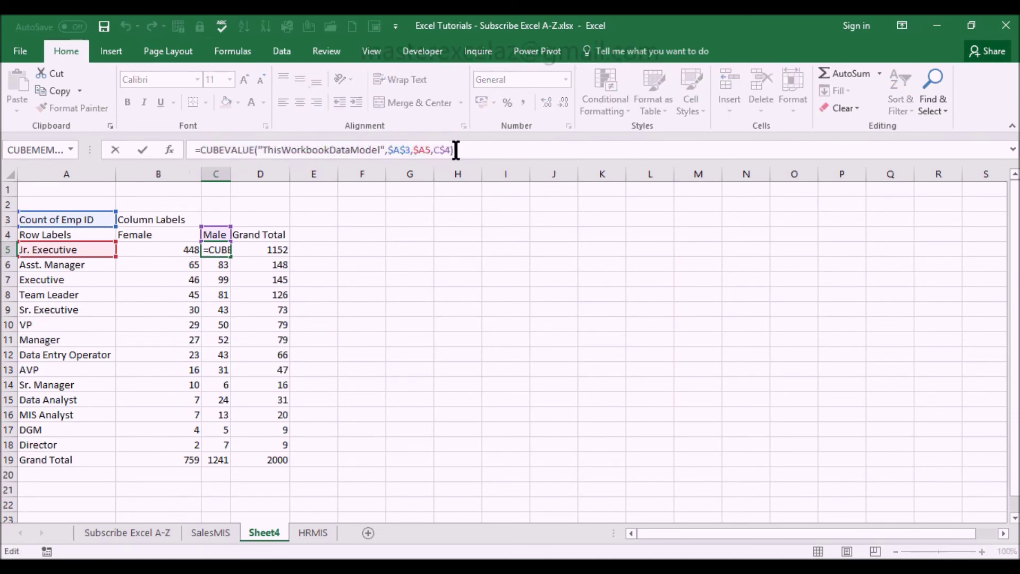
key("Escape")
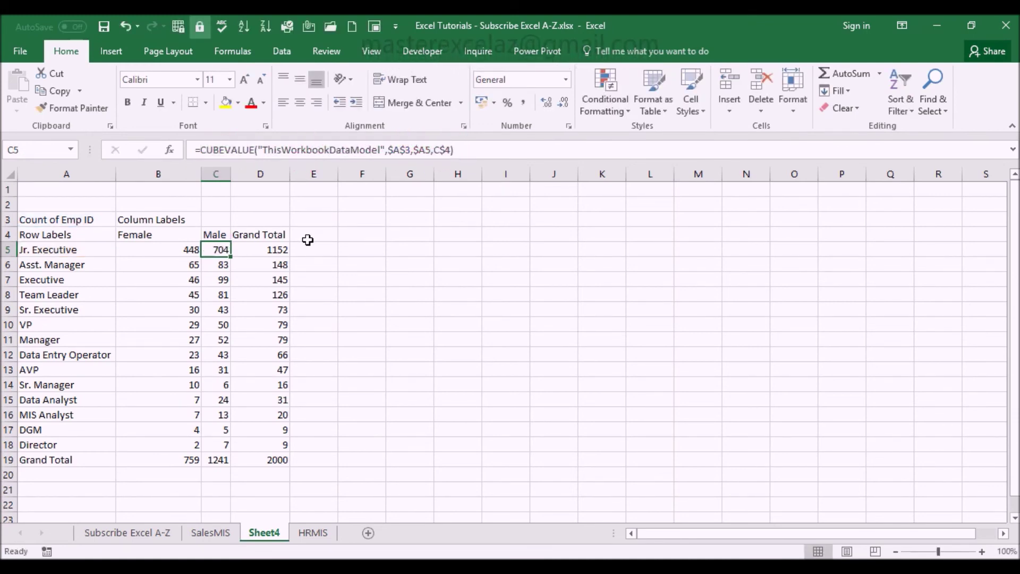
left_click(266, 259)
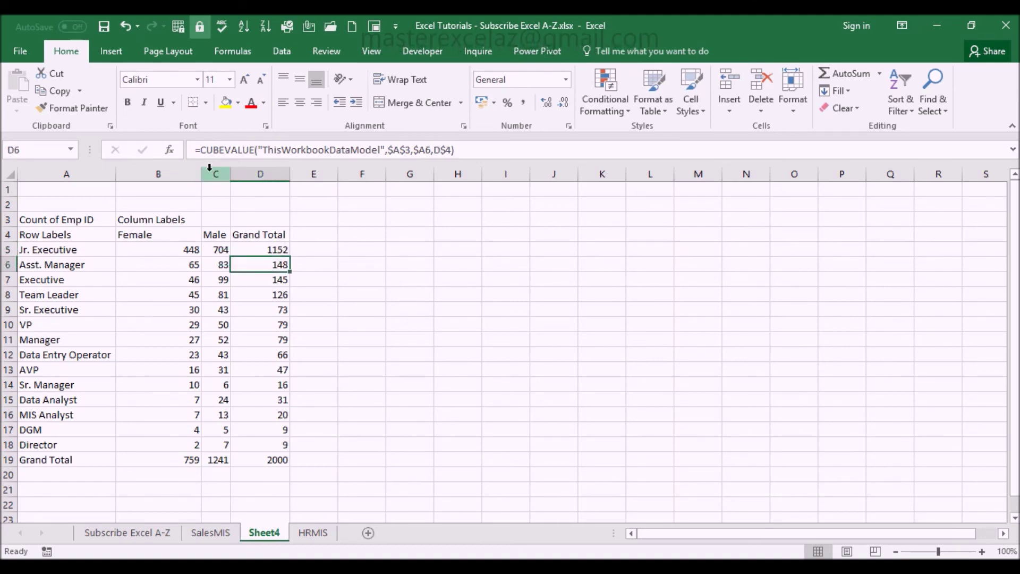
left_click_drag(199, 150, 431, 150)
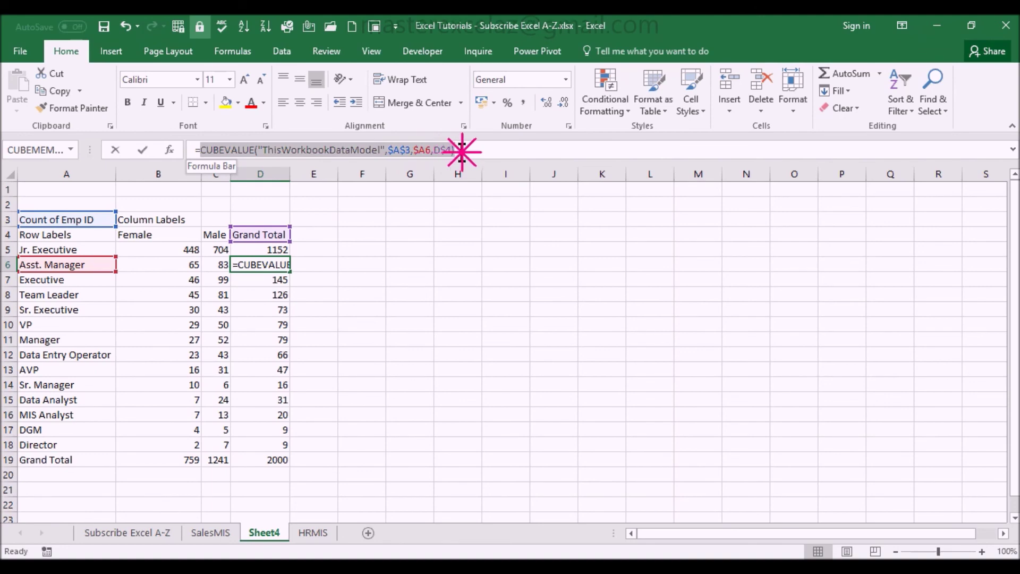
key("Escape")
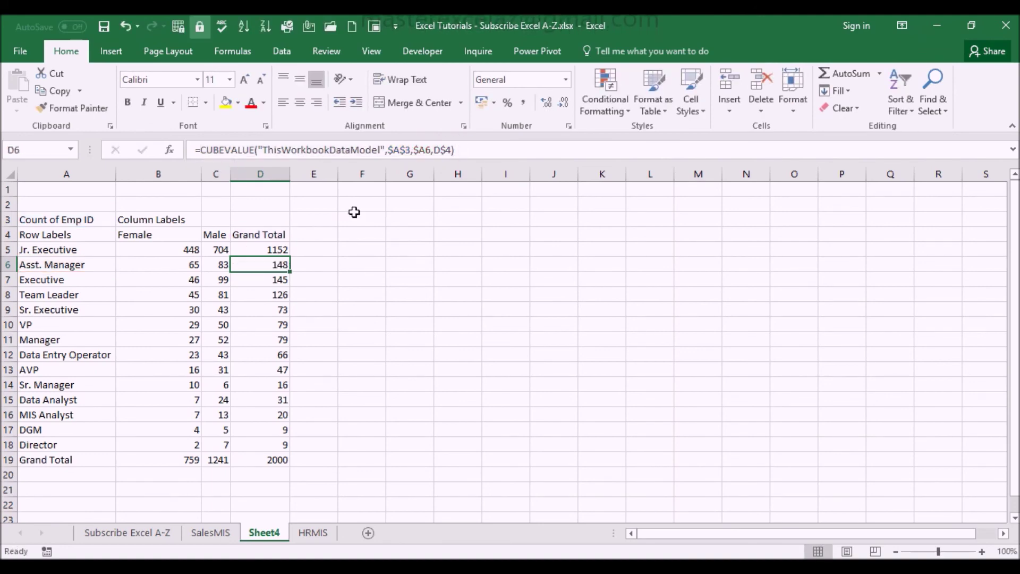